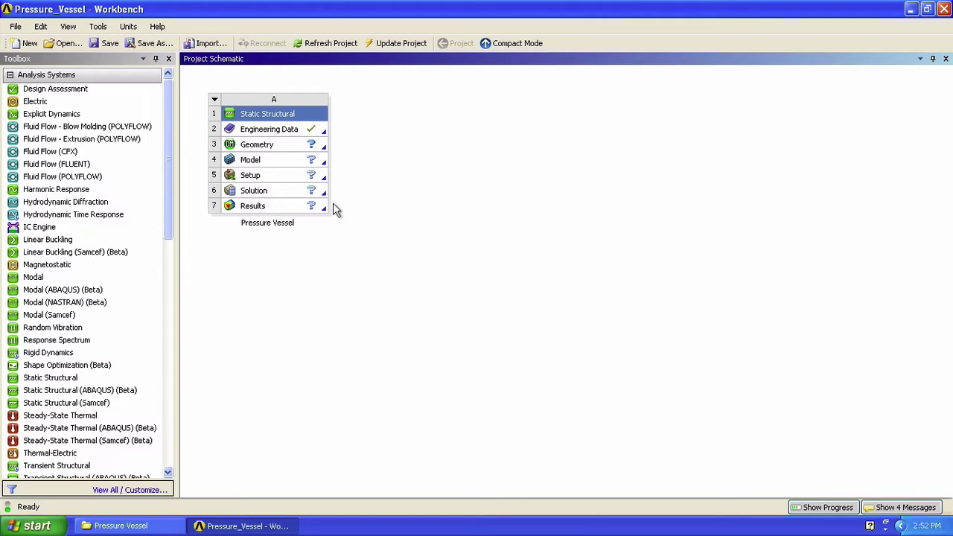
Change the Geometry component's Analysis Type property to 2D in its Properties panel.
{"action": "right_click", "coordinate": [274, 150]}
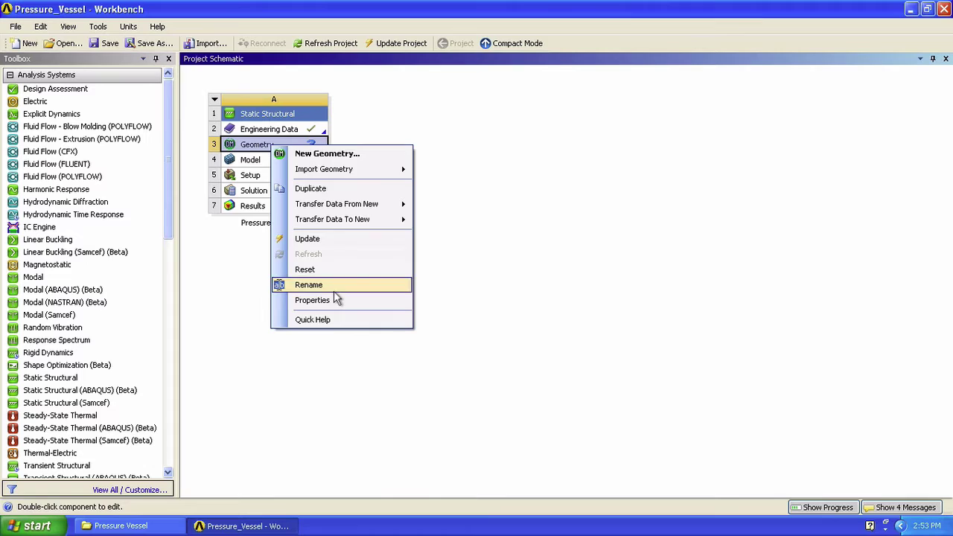
{"action": "left_click", "coordinate": [333, 300]}
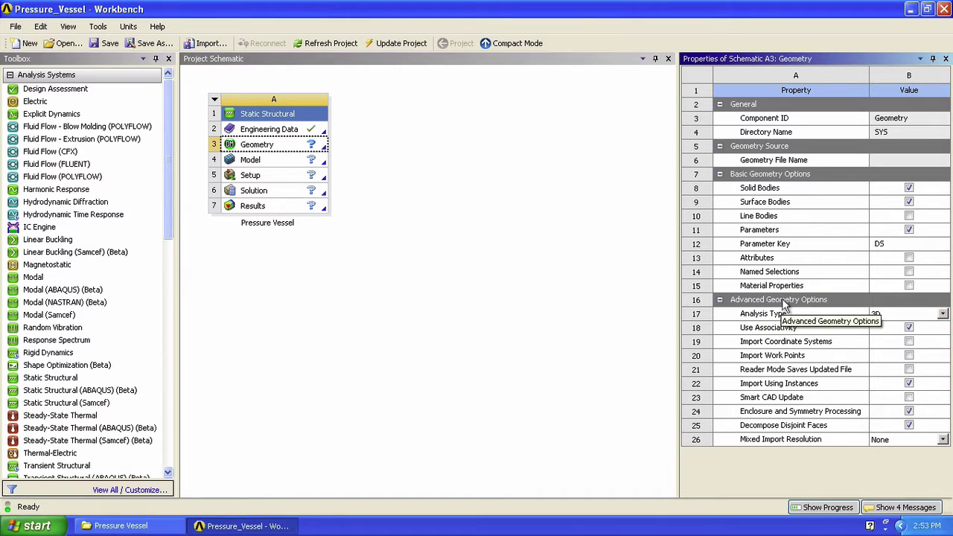
{"action": "left_click", "coordinate": [943, 316]}
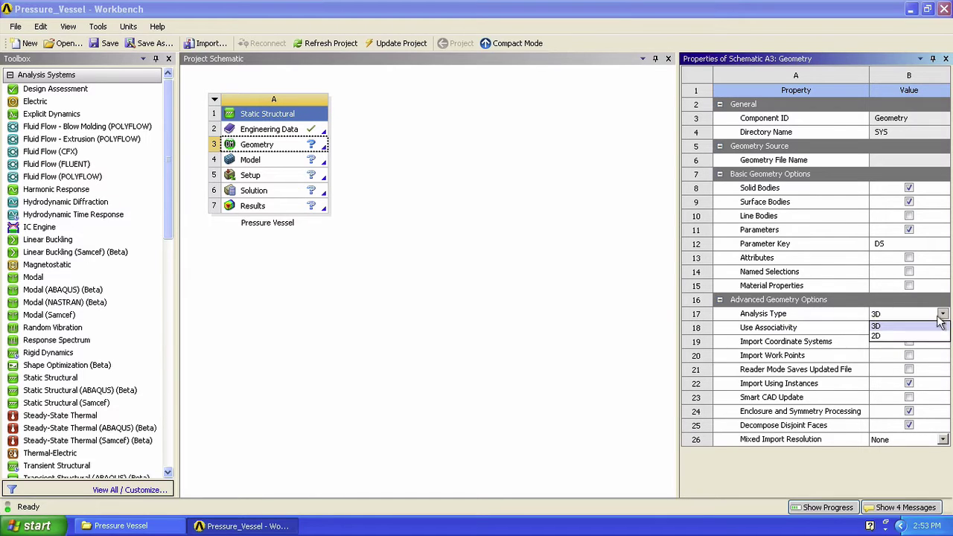
{"action": "left_click", "coordinate": [910, 341]}
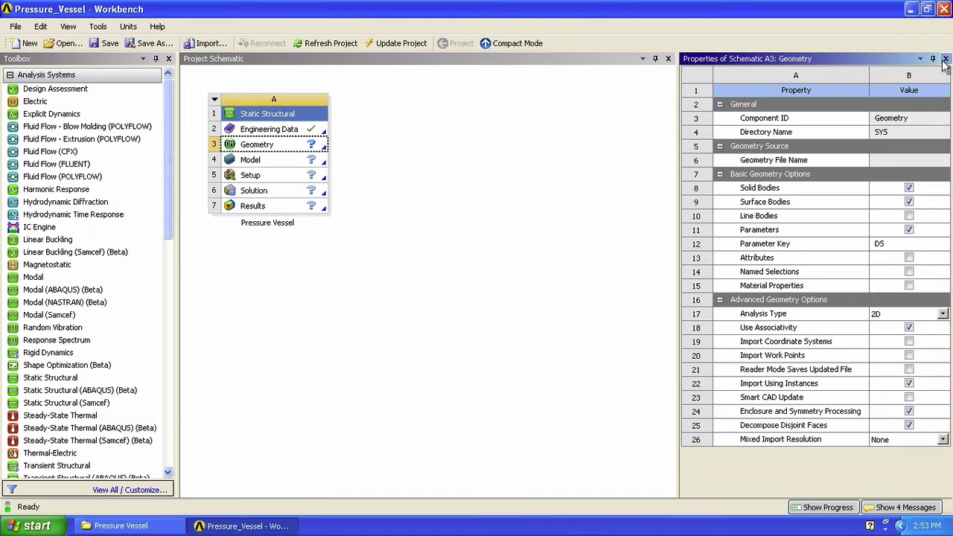
{"action": "left_click", "coordinate": [946, 58]}
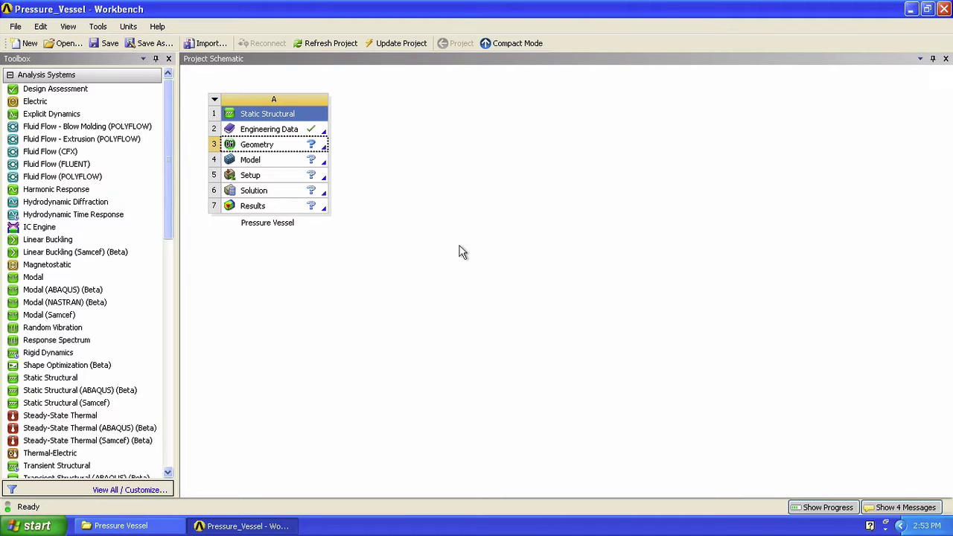
Launch DesignModeler from the Geometry cell with Inch as the length unit.
{"action": "double_click", "coordinate": [270, 149]}
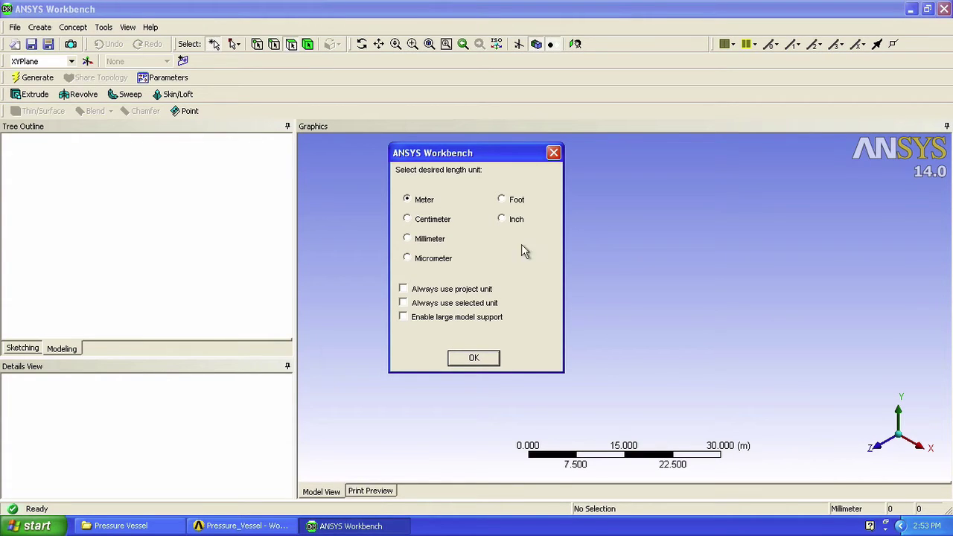
{"action": "left_click", "coordinate": [502, 219]}
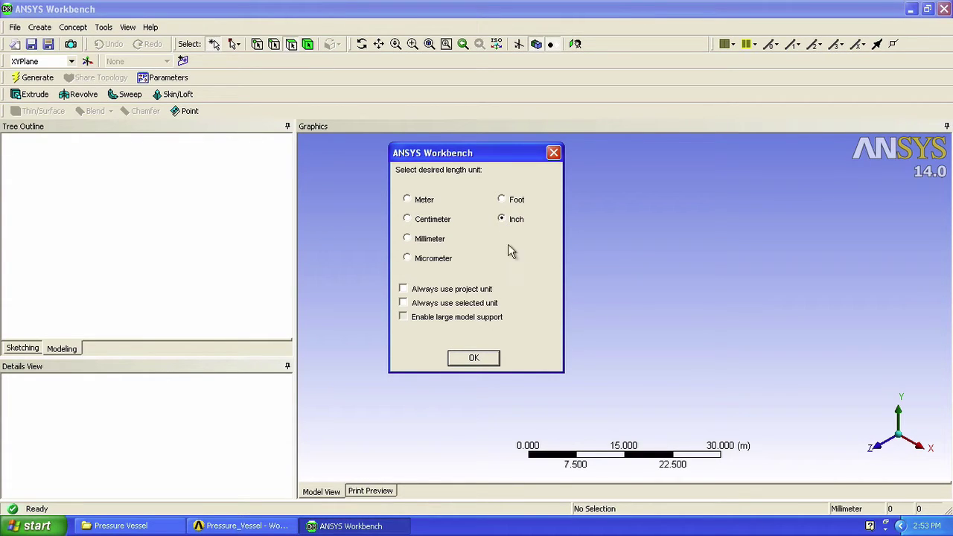
{"action": "left_click", "coordinate": [475, 358]}
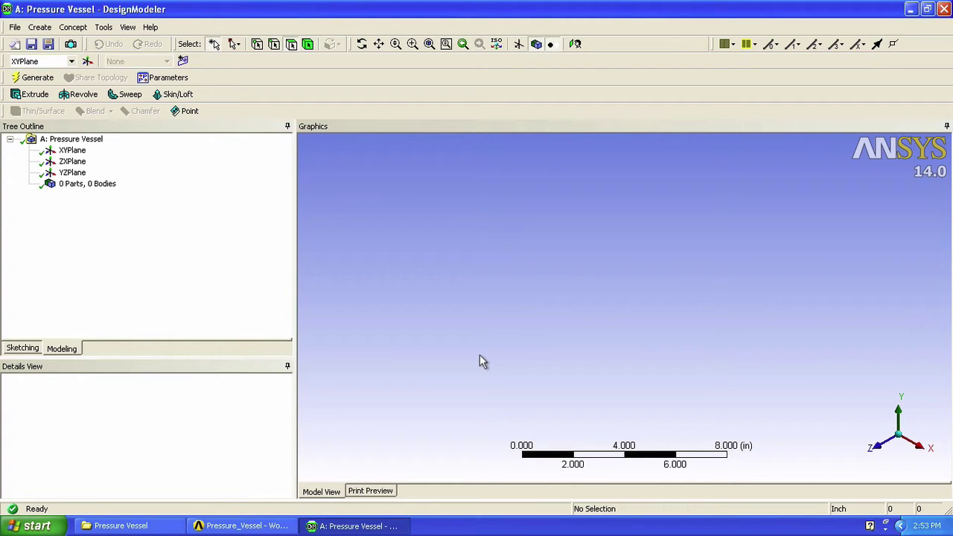
View along Z, start sketching on the XYPlane, and bring up the reference drawing.
{"action": "left_click", "coordinate": [877, 453]}
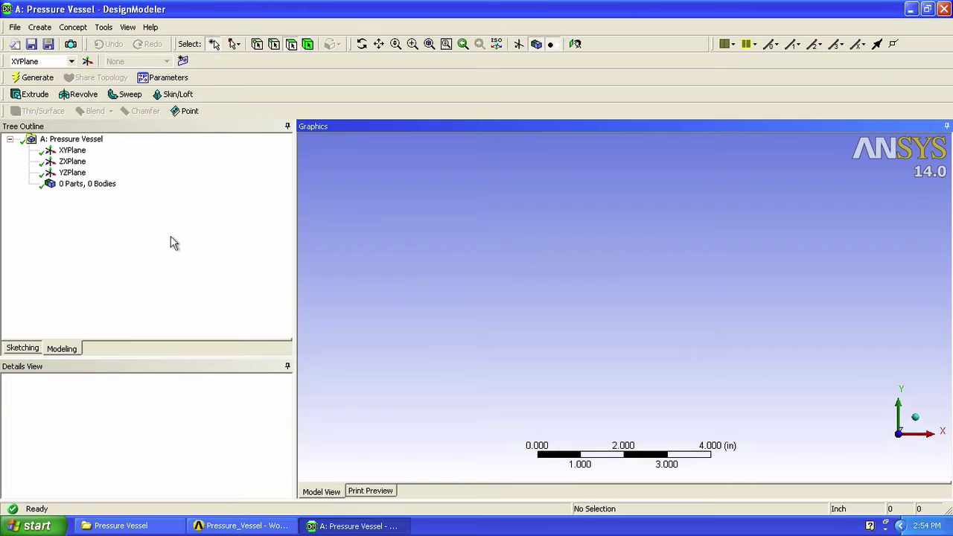
{"action": "left_click", "coordinate": [69, 151]}
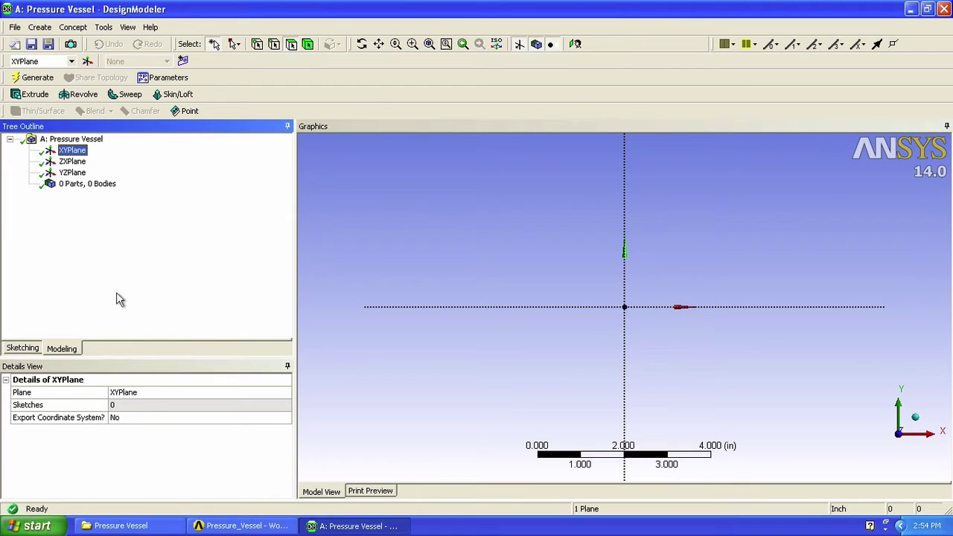
{"action": "left_click", "coordinate": [22, 349]}
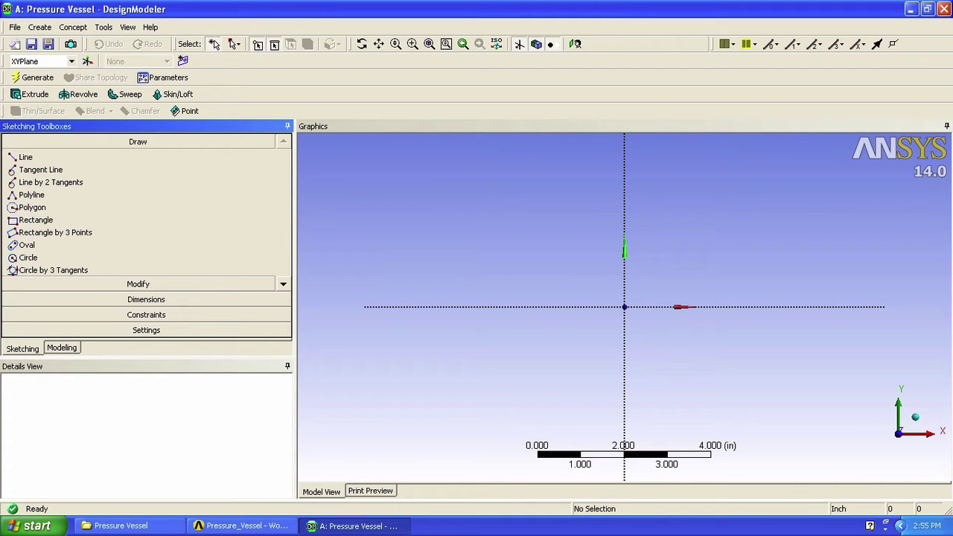
{"action": "key", "text": "super+Tab"}
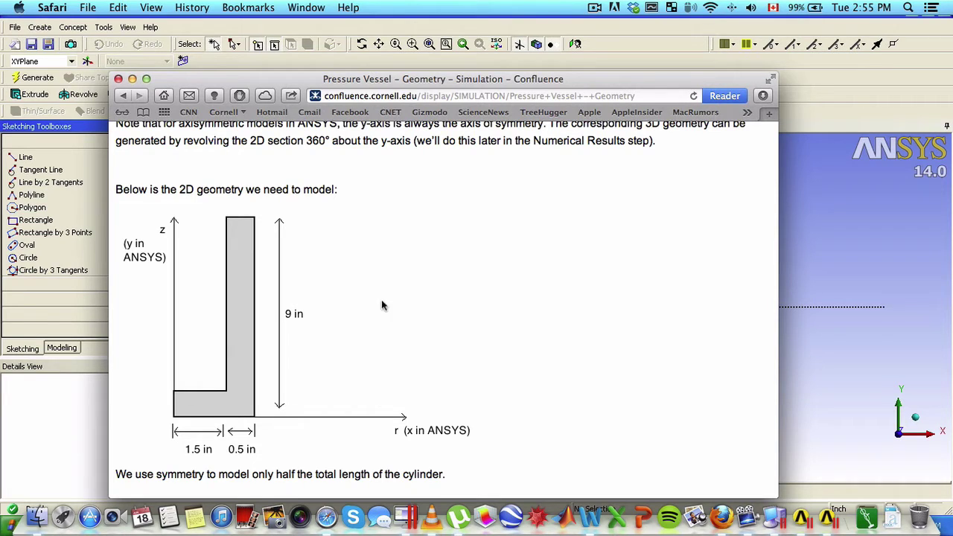
Drag the Safari reference window aside to reveal the DesignModeler sketch area.
{"action": "left_click_drag", "start_coordinate": [480, 81], "coordinate": [112, 394]}
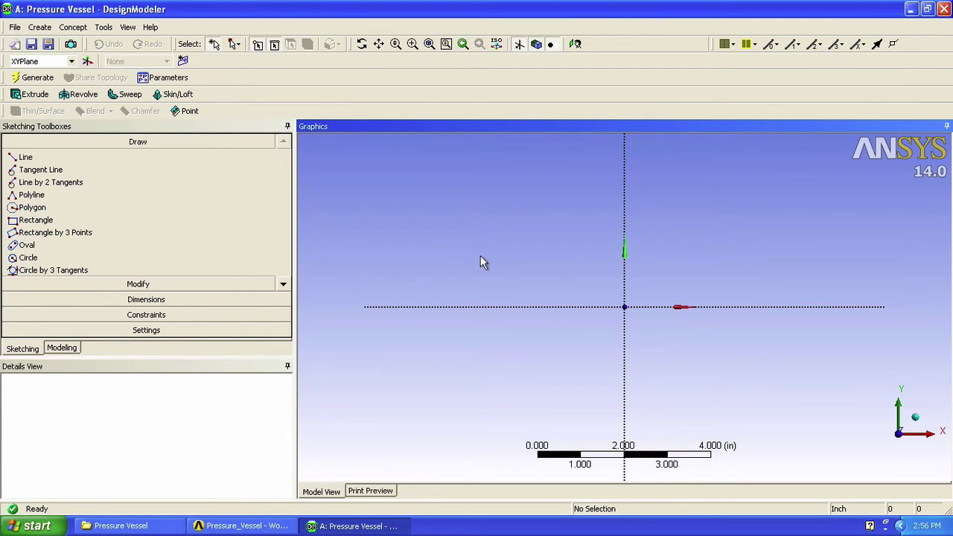
Draw a wide rectangle from the origin and a tall one from its lower-right corner.
{"action": "left_click", "coordinate": [47, 225]}
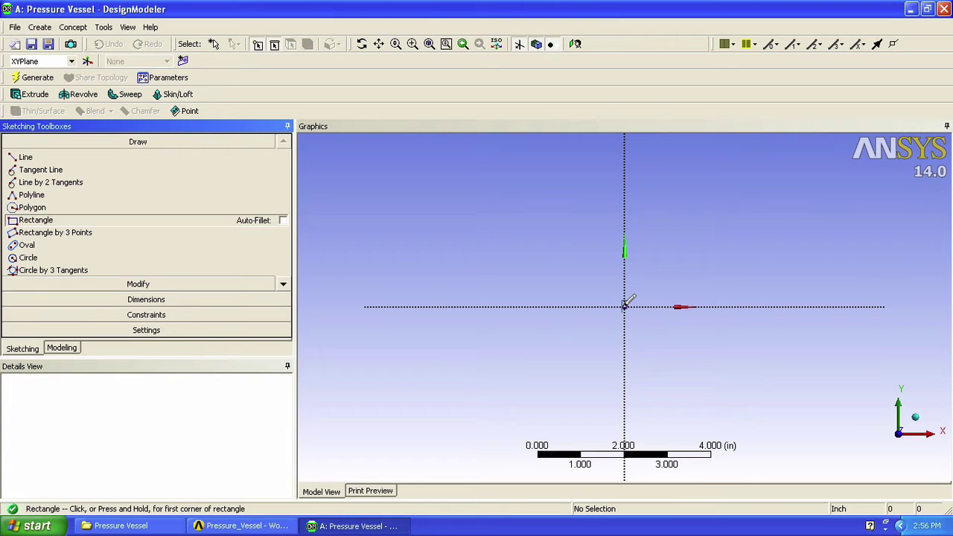
{"action": "left_click", "coordinate": [625, 305]}
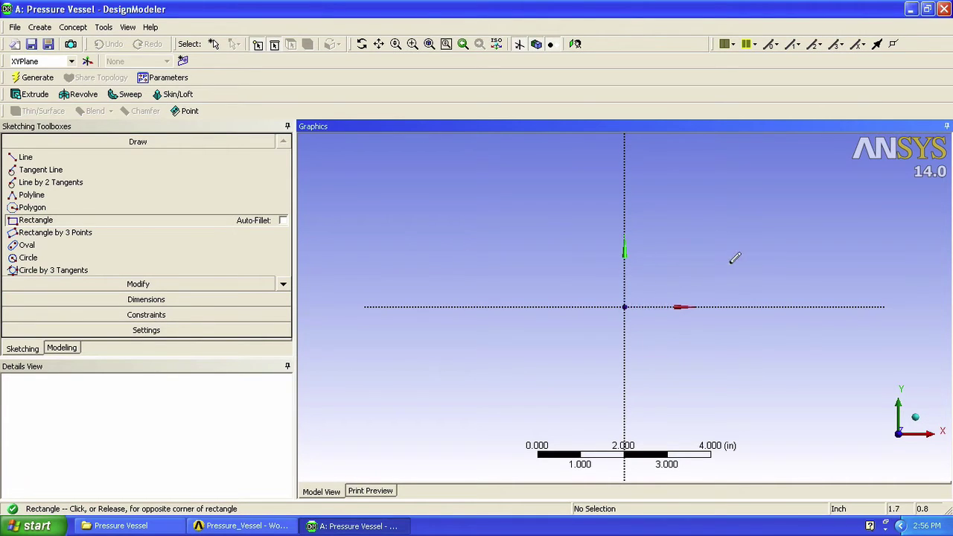
{"action": "left_click", "coordinate": [745, 261]}
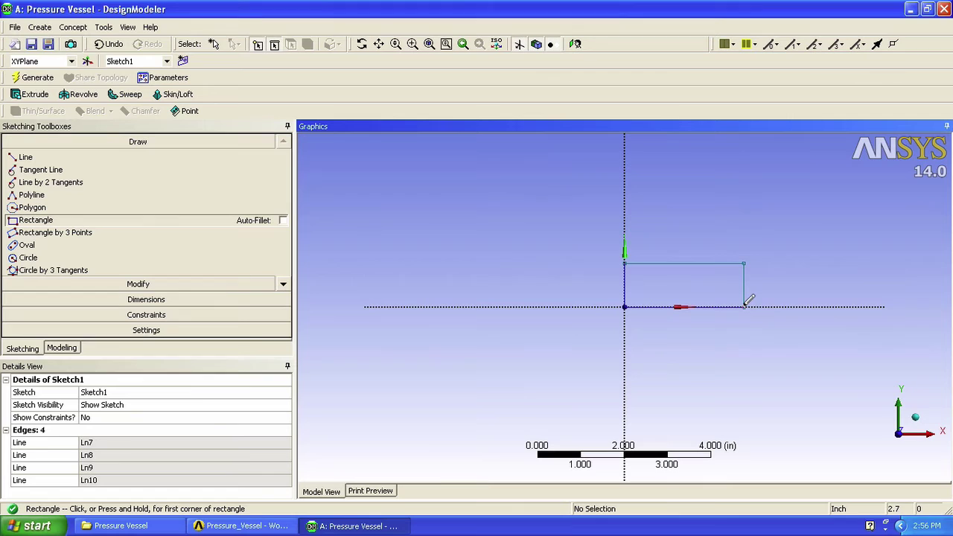
{"action": "left_click", "coordinate": [744, 306]}
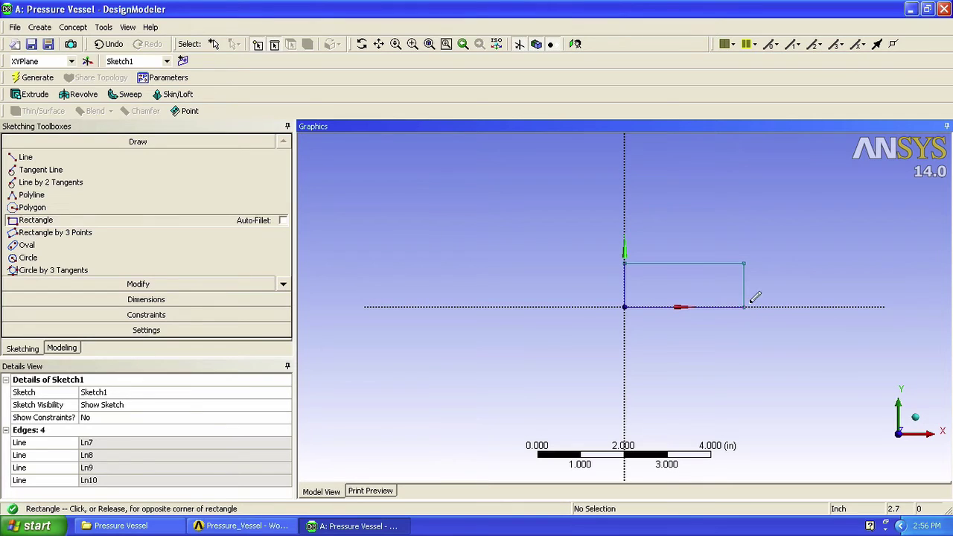
{"action": "left_click", "coordinate": [803, 141]}
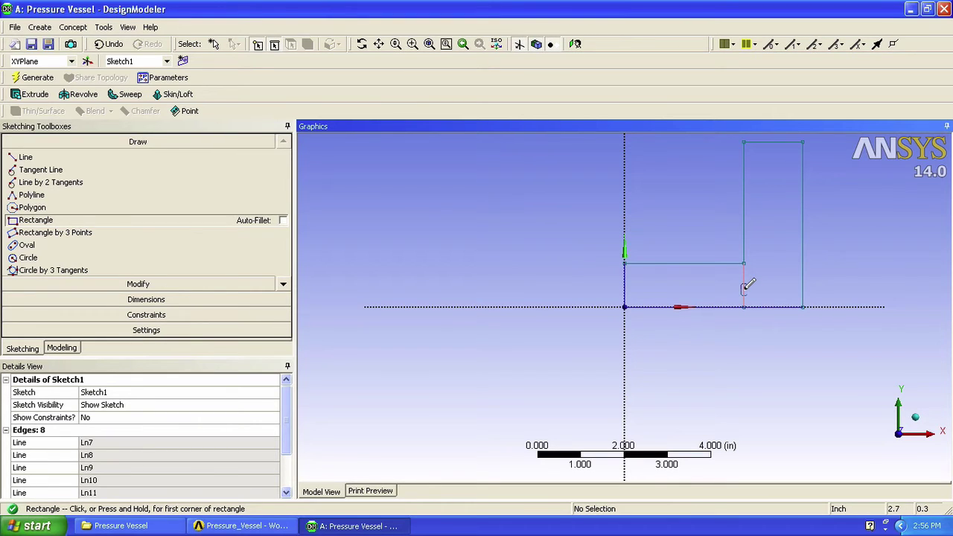
{"action": "left_click", "coordinate": [193, 283]}
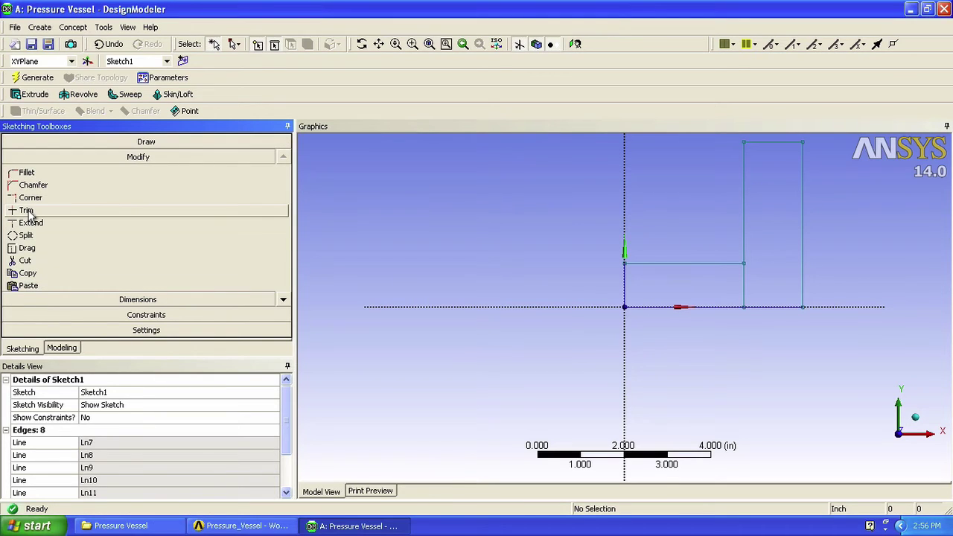
Trim the shared vertical edge between the two rectangles, leaving one L outline.
{"action": "left_click", "coordinate": [27, 212]}
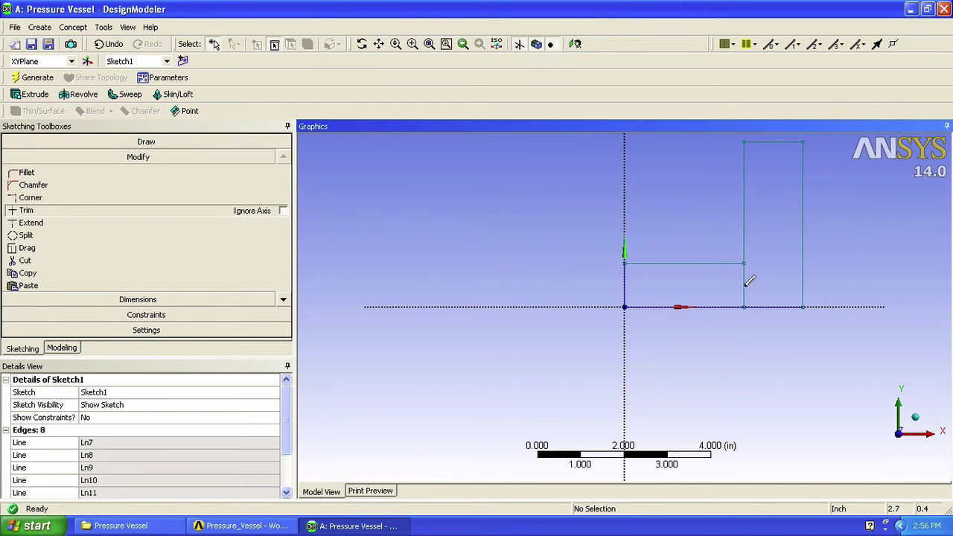
{"action": "left_click", "coordinate": [755, 281]}
{"action": "left_click", "coordinate": [746, 284]}
Dimension the tall right edge as V1 = 9 in and recentre the sketch.
{"action": "left_click", "coordinate": [168, 299]}
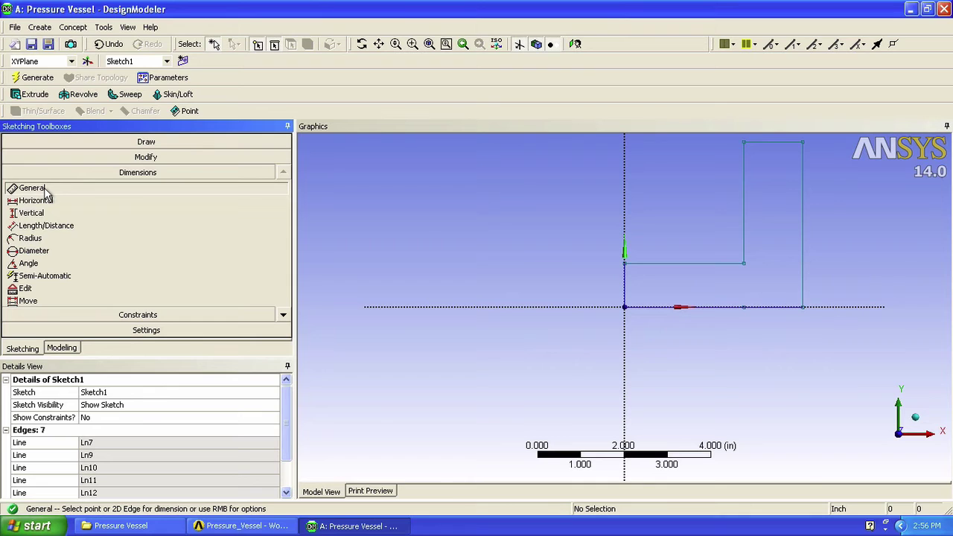
{"action": "left_click", "coordinate": [803, 237]}
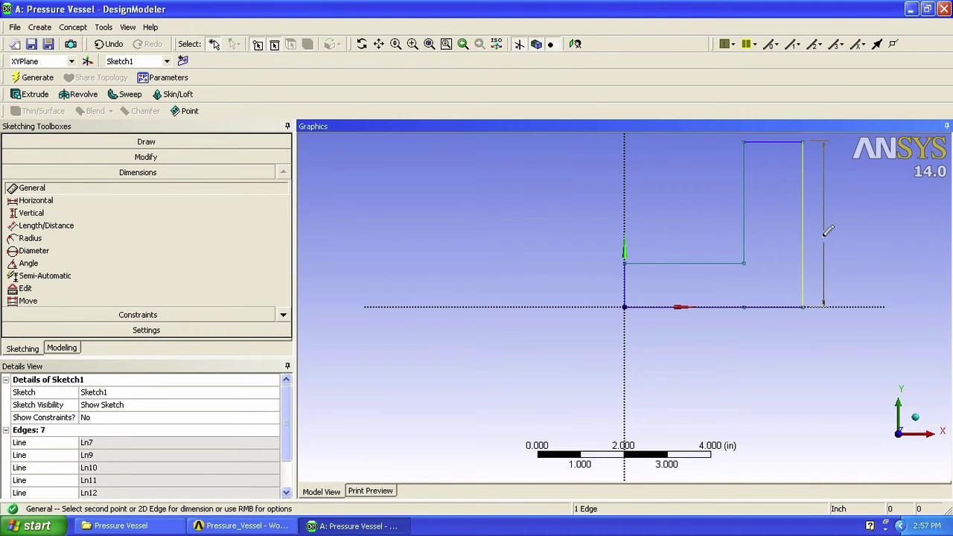
{"action": "left_click", "coordinate": [825, 239]}
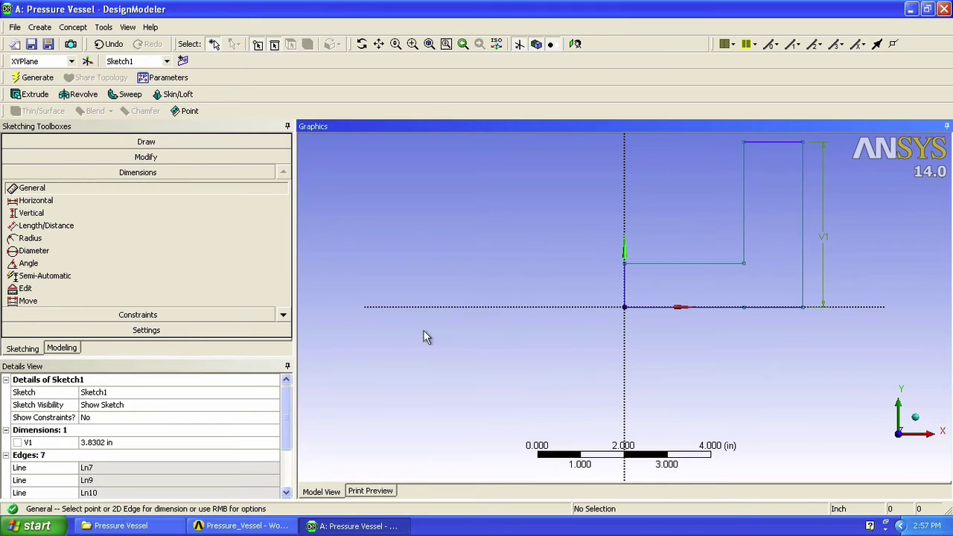
{"action": "left_click", "coordinate": [92, 443]}
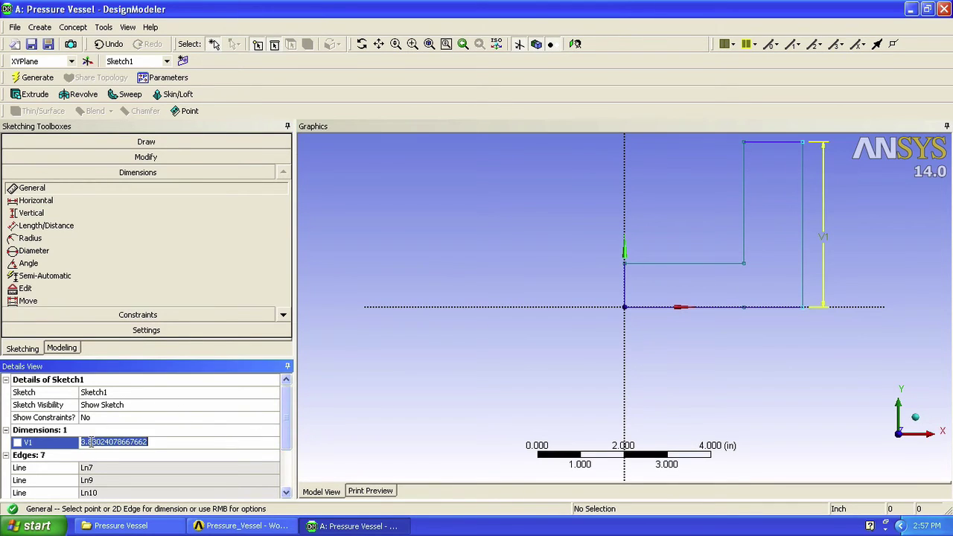
{"action": "type", "text": "9"}
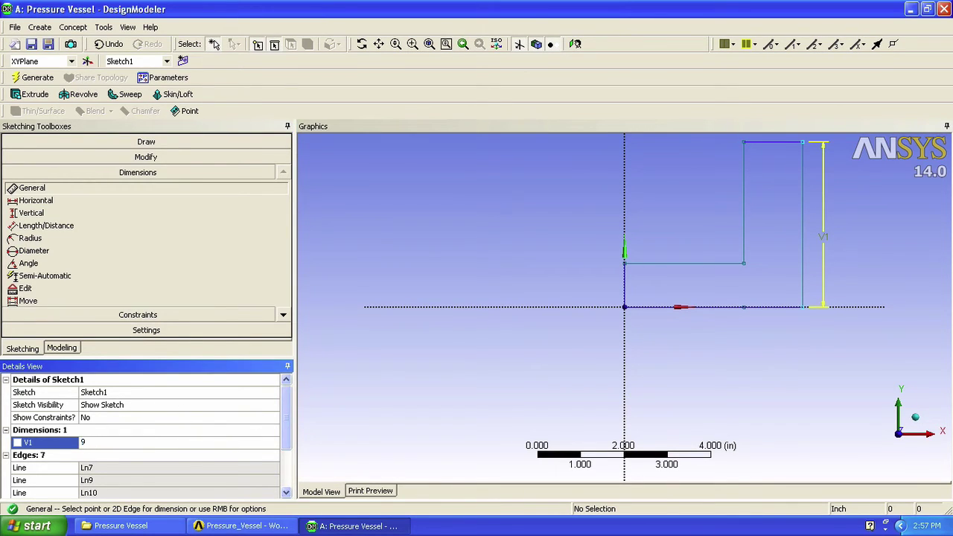
{"action": "key", "text": "Return"}
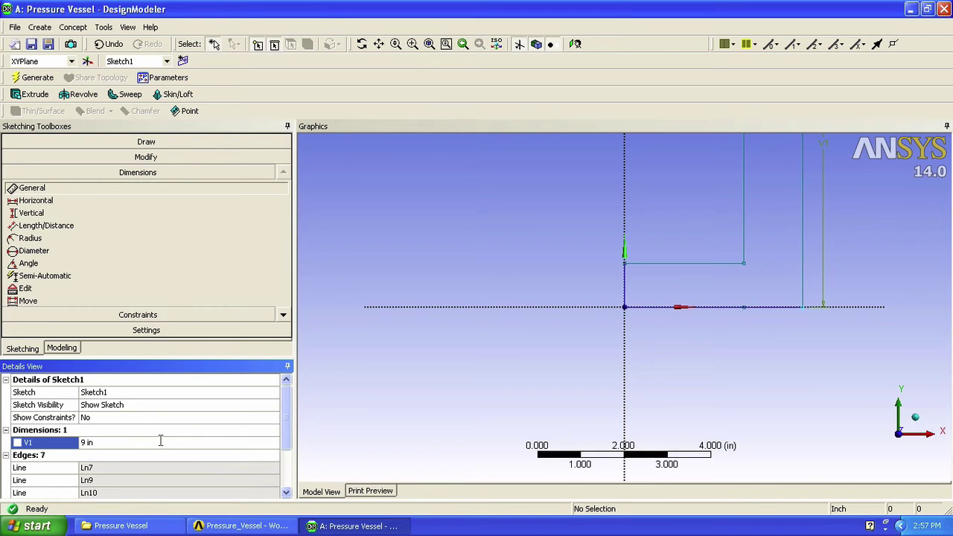
{"action": "left_click", "coordinate": [429, 45]}
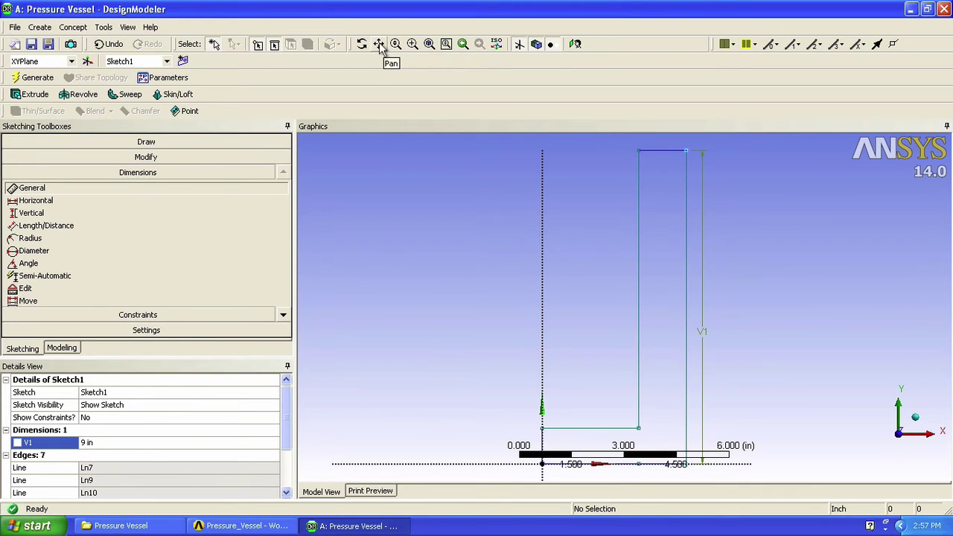
{"action": "left_click", "coordinate": [380, 47]}
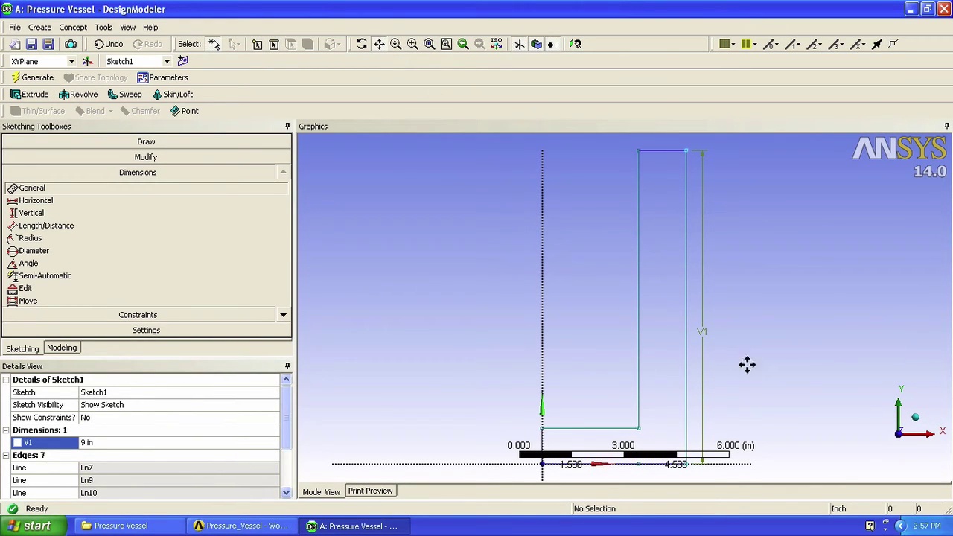
{"action": "left_click_drag", "start_coordinate": [760, 375], "coordinate": [750, 325]}
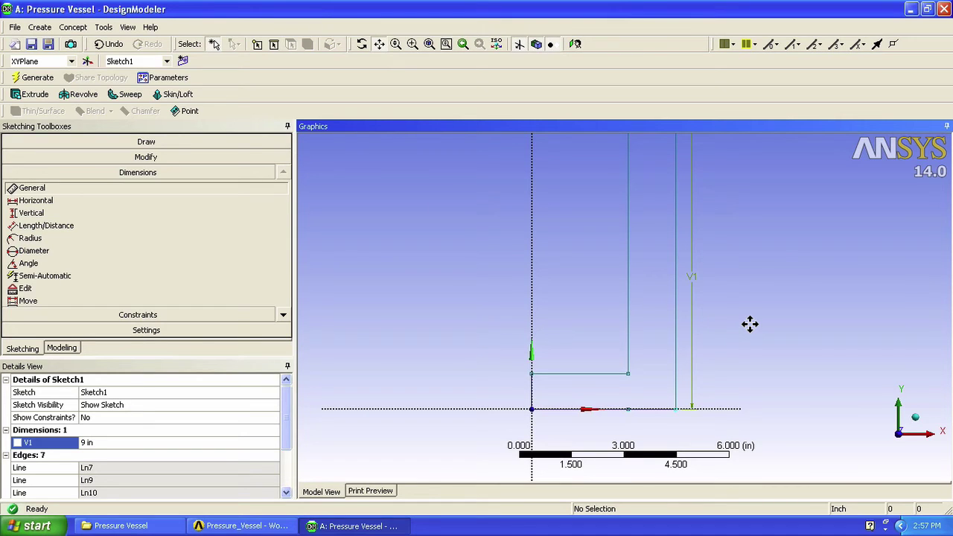
Dimension the short bottom edge as H2 = 0.5 in.
{"action": "left_click", "coordinate": [46, 186]}
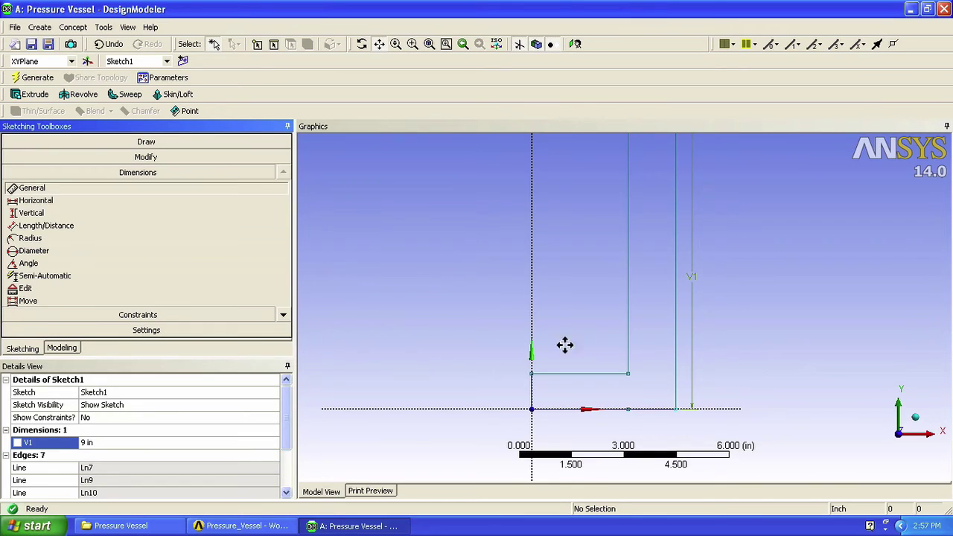
{"action": "left_click", "coordinate": [110, 186]}
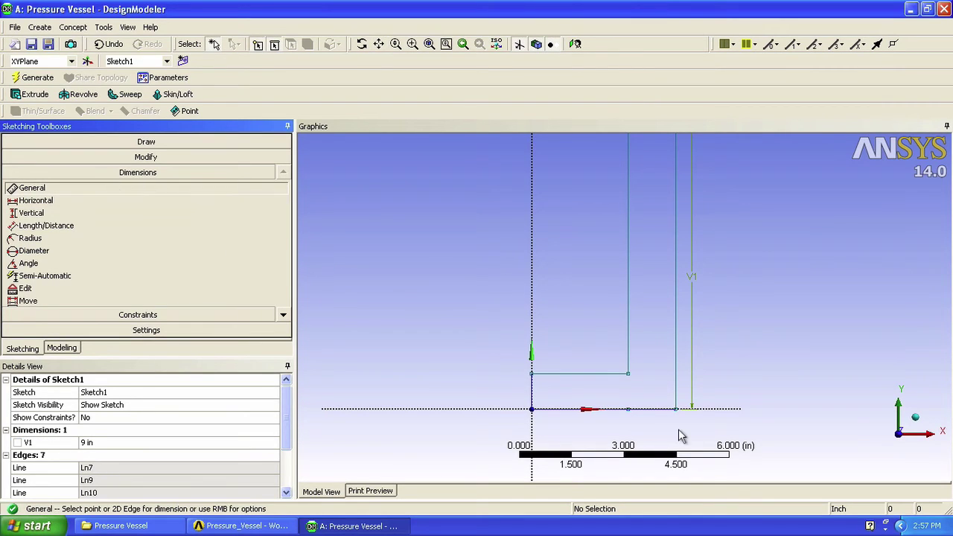
{"action": "left_click", "coordinate": [655, 409]}
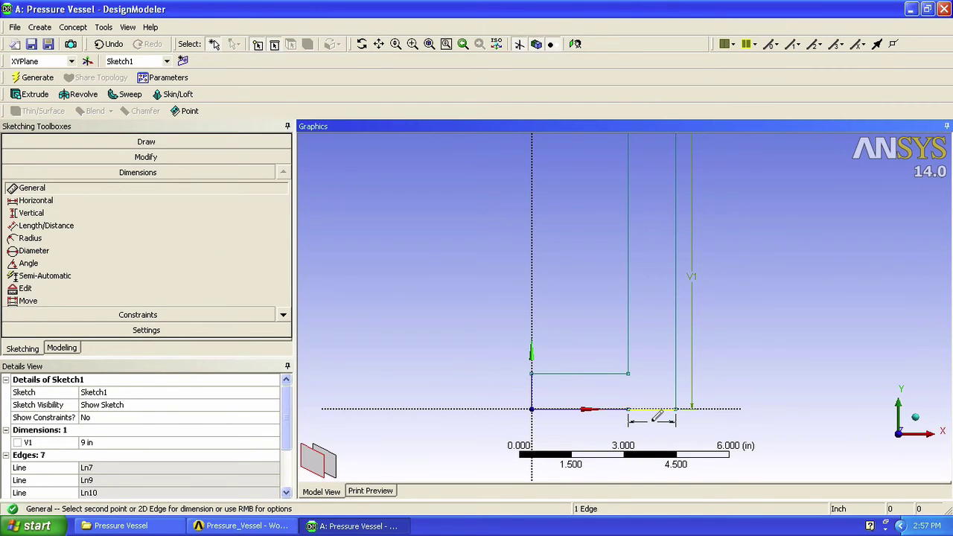
{"action": "left_click", "coordinate": [655, 418]}
{"action": "left_click", "coordinate": [102, 442]}
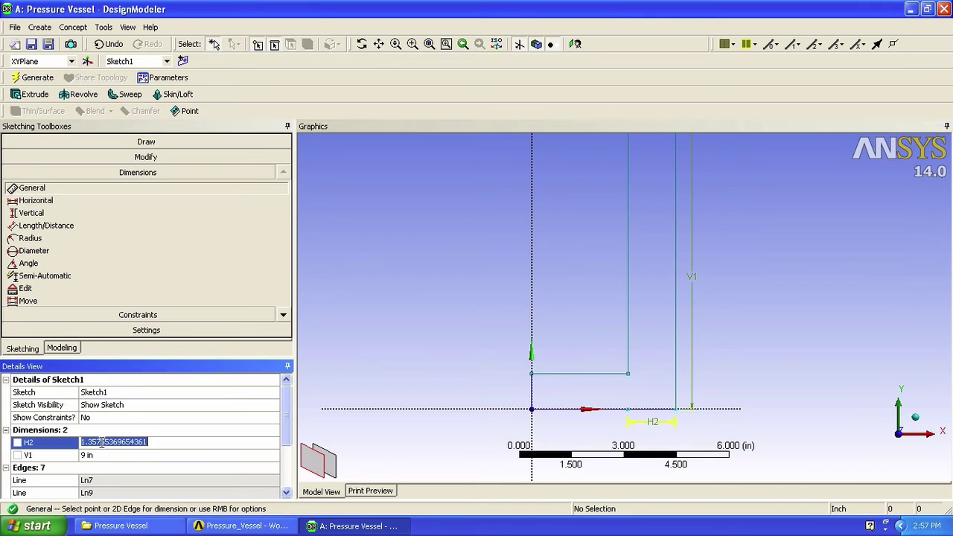
{"action": "type", "text": "0.5"}
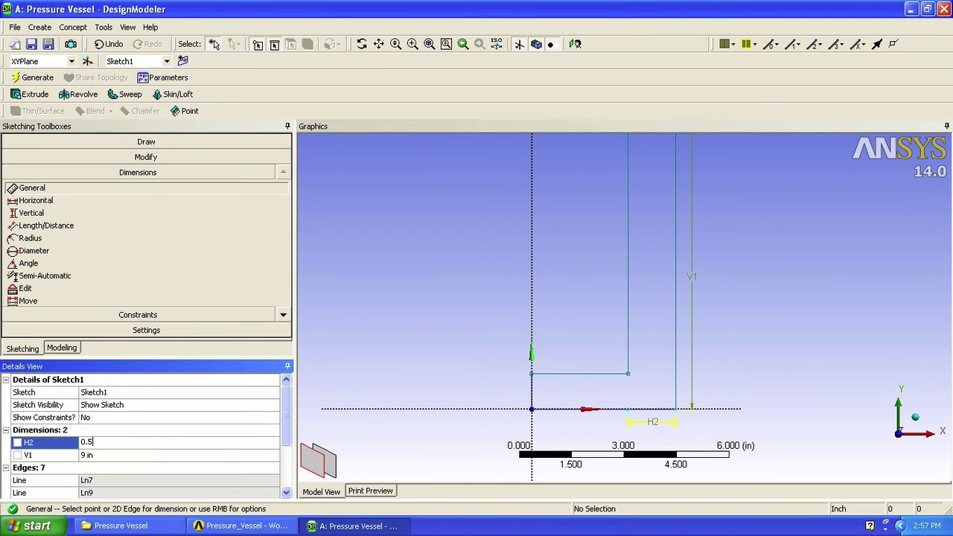
{"action": "key", "text": "Return"}
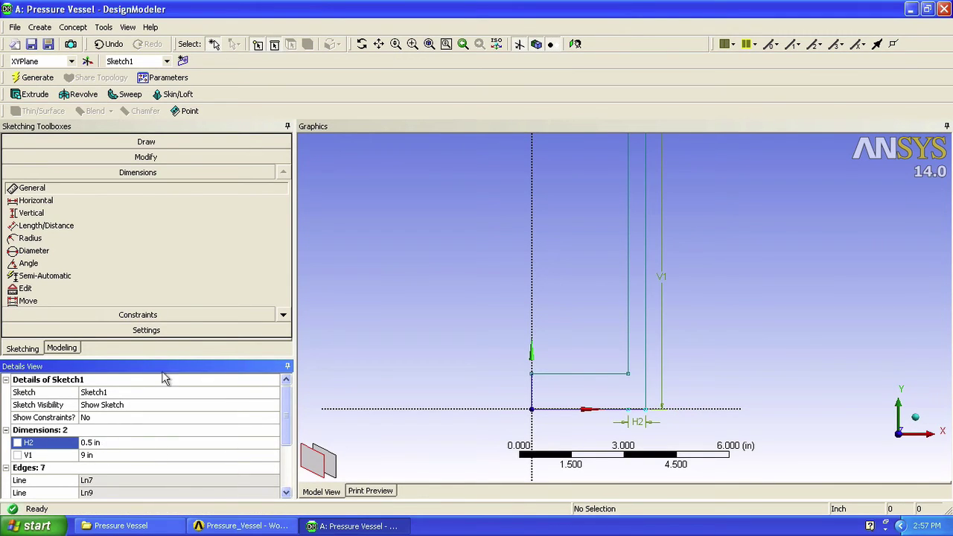
Add H3 = 1.5 in on the bottom edge and V4 = 0.5 in on the short vertical edge.
{"action": "left_click", "coordinate": [572, 410]}
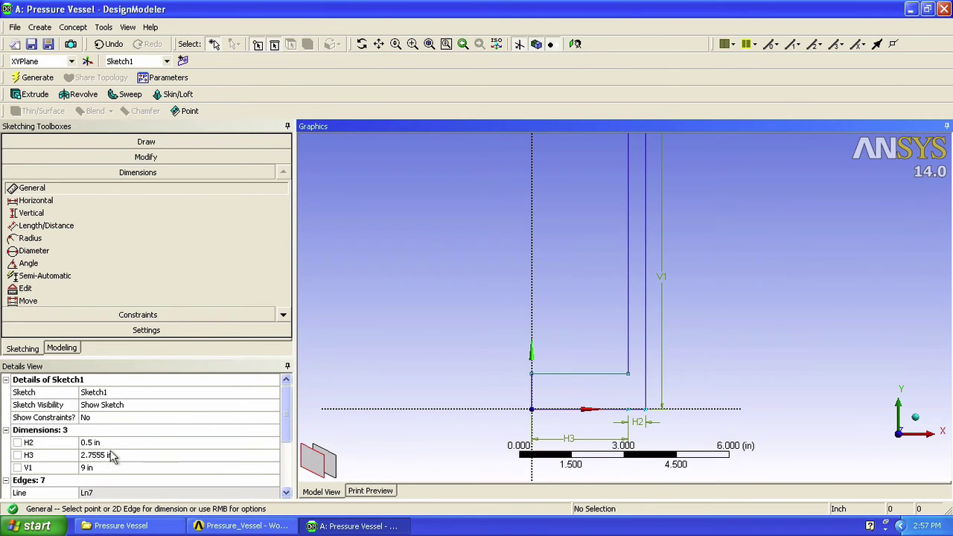
{"action": "left_click", "coordinate": [114, 455]}
{"action": "type", "text": "1.5"}
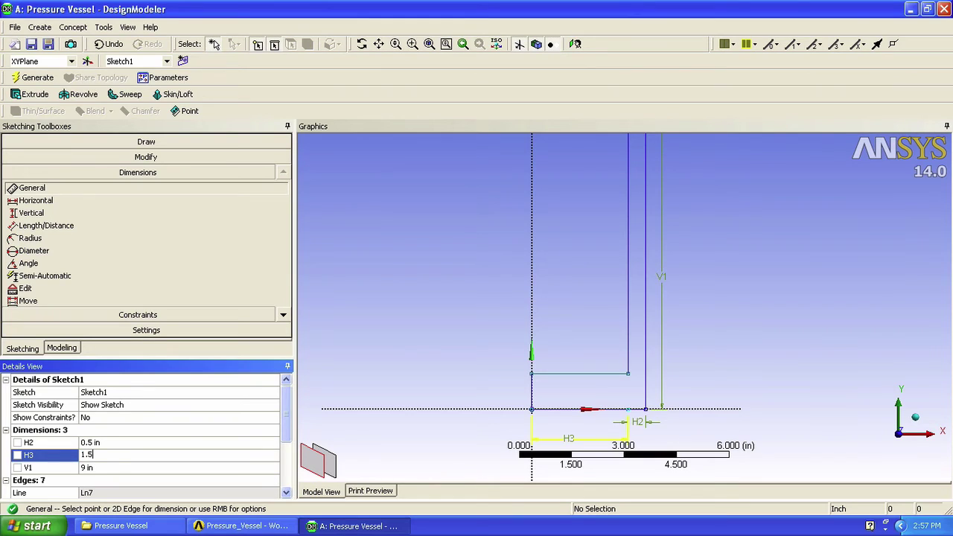
{"action": "key", "text": "Return"}
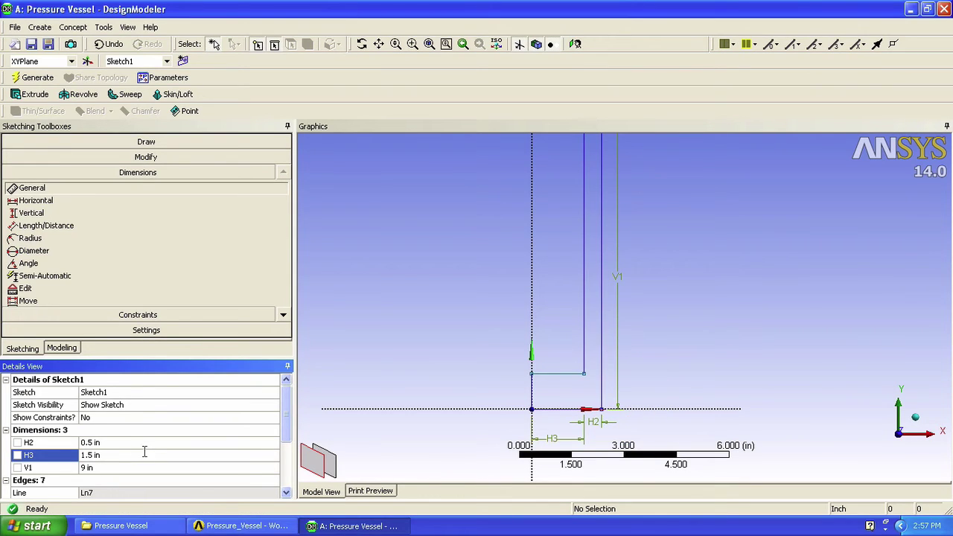
{"action": "left_click", "coordinate": [533, 393]}
{"action": "left_click", "coordinate": [516, 387]}
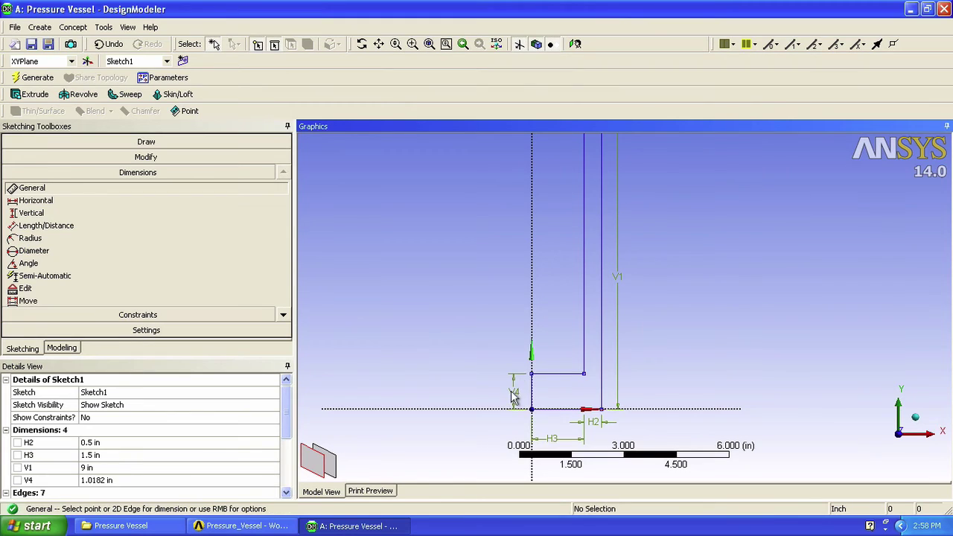
{"action": "left_click", "coordinate": [115, 481]}
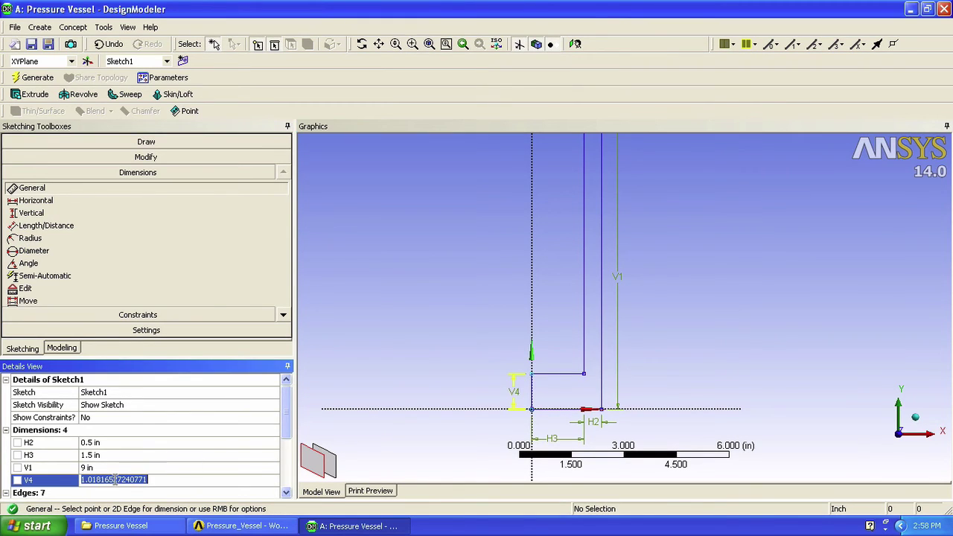
{"action": "type", "text": "0.5"}
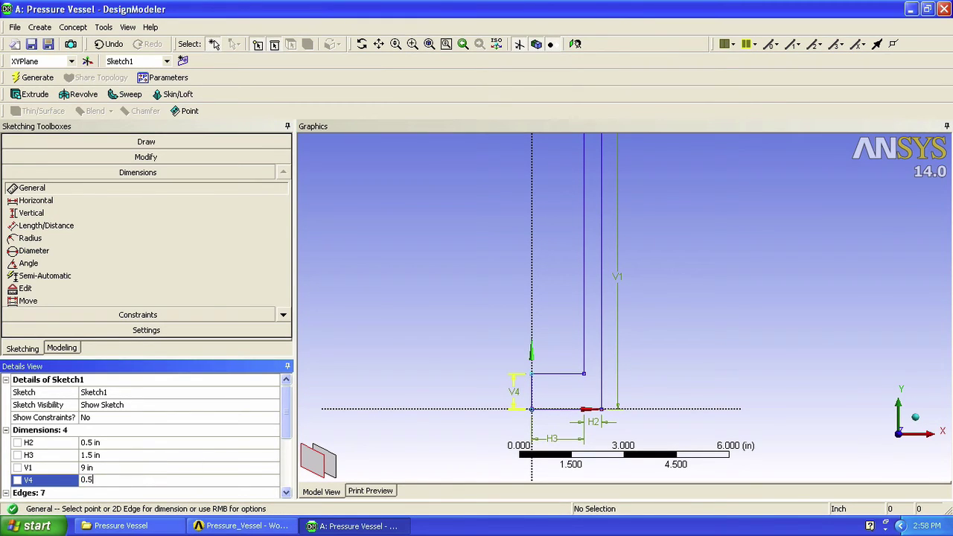
{"action": "key", "text": "Return"}
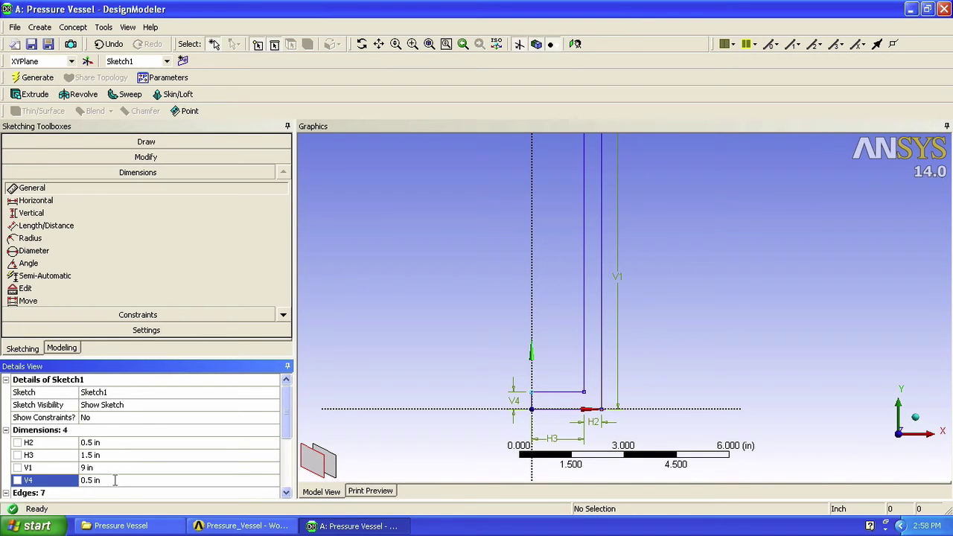
Show sketch dimensions as numeric values (9.000, 1.500, 0.500) instead of names.
{"action": "left_click", "coordinate": [283, 316]}
{"action": "left_click", "coordinate": [283, 316]}
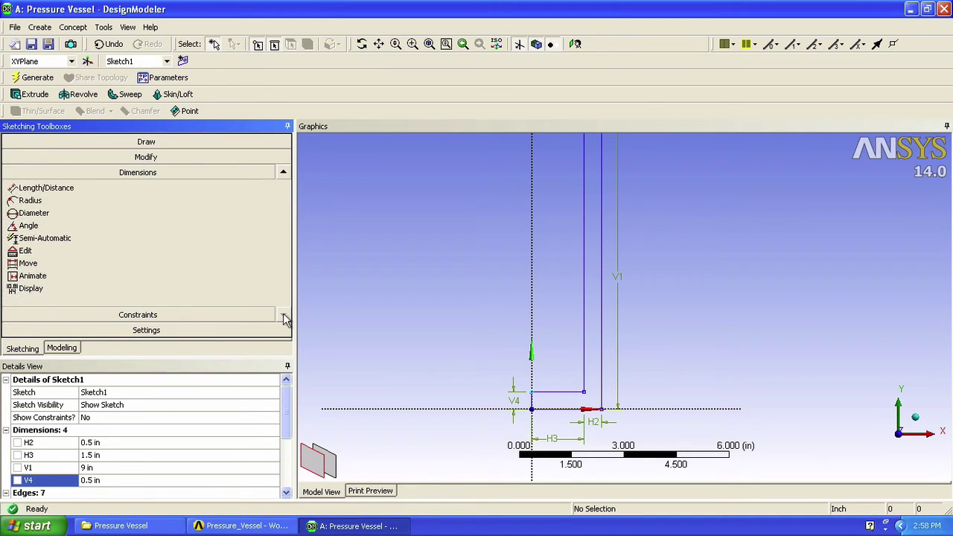
{"action": "left_click", "coordinate": [30, 290]}
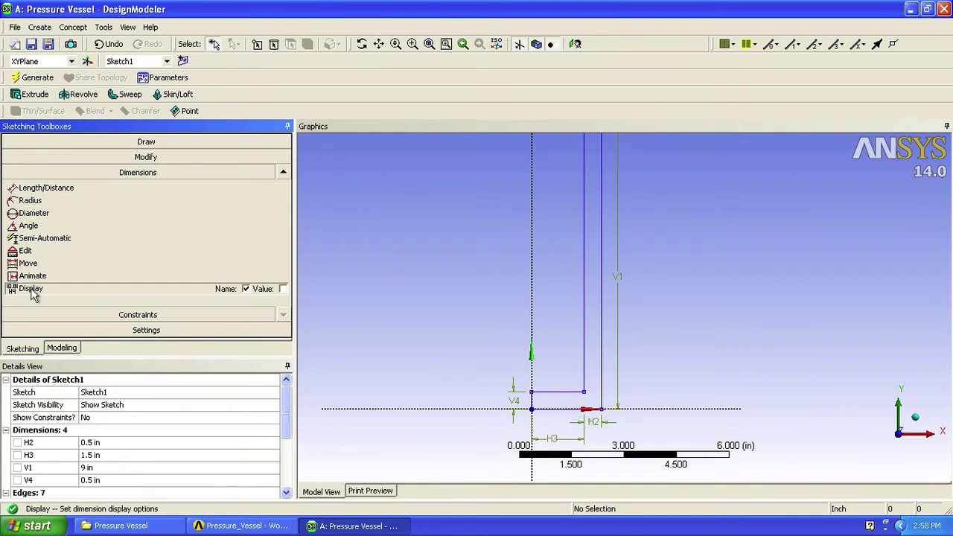
{"action": "left_click", "coordinate": [283, 289]}
{"action": "left_click", "coordinate": [246, 289]}
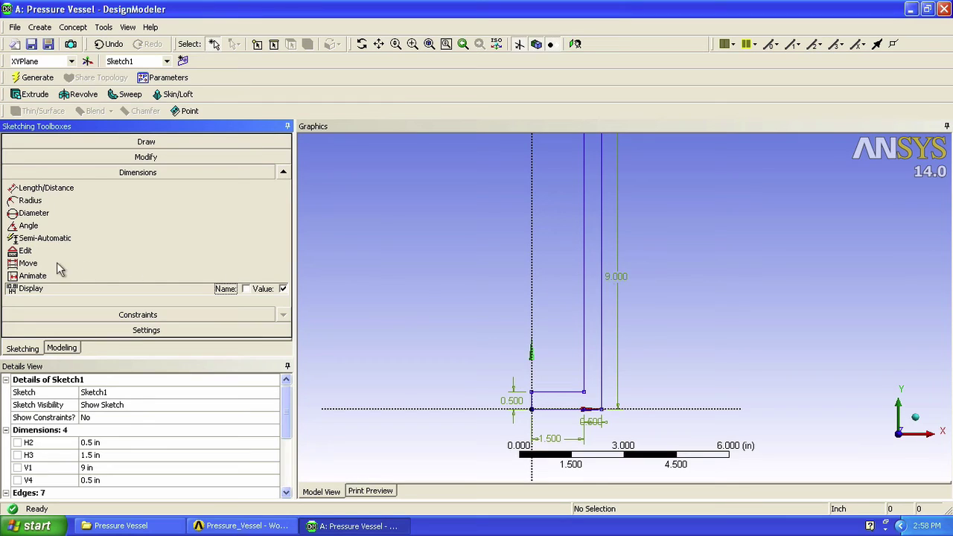
Move the width and 0.500 dimension labels clear of the L, then save the project.
{"action": "left_click", "coordinate": [30, 265]}
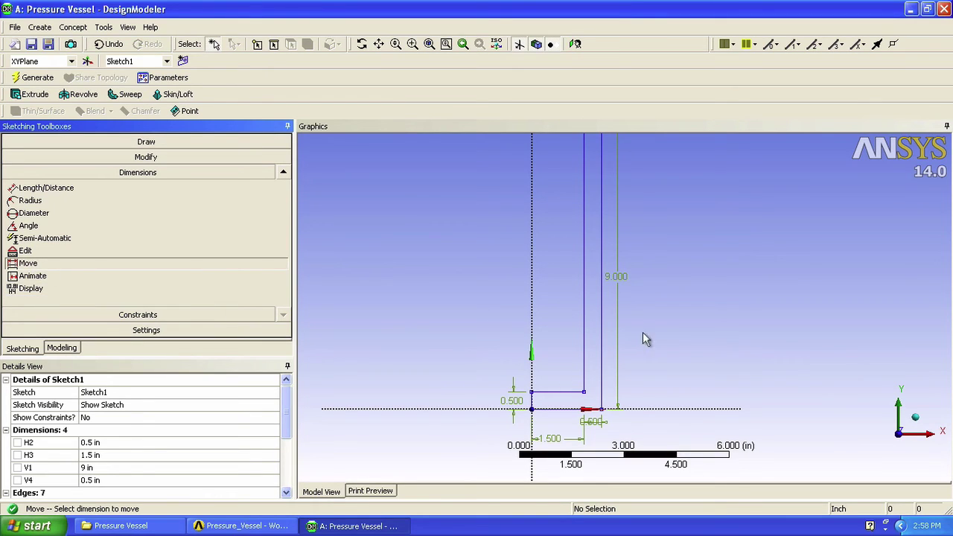
{"action": "left_click", "coordinate": [595, 424]}
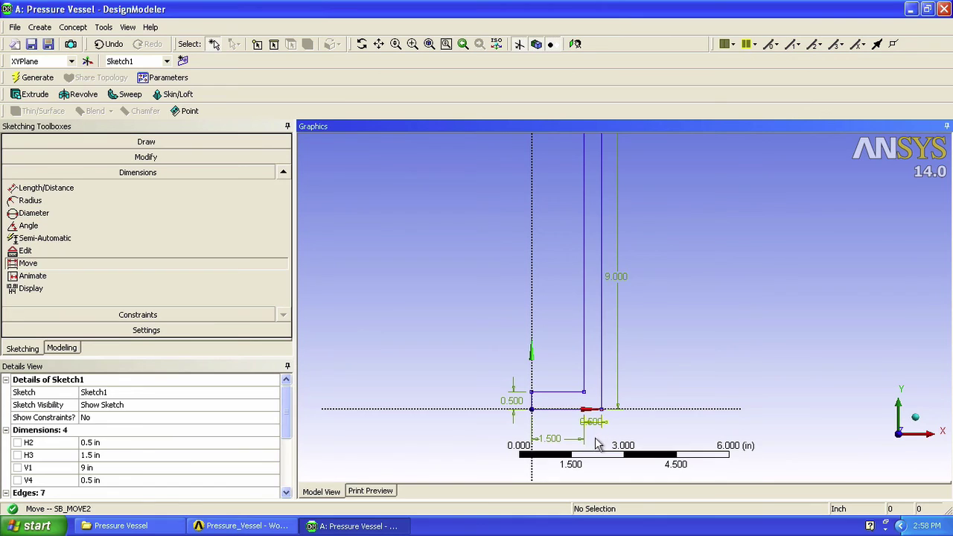
{"action": "left_click", "coordinate": [598, 468]}
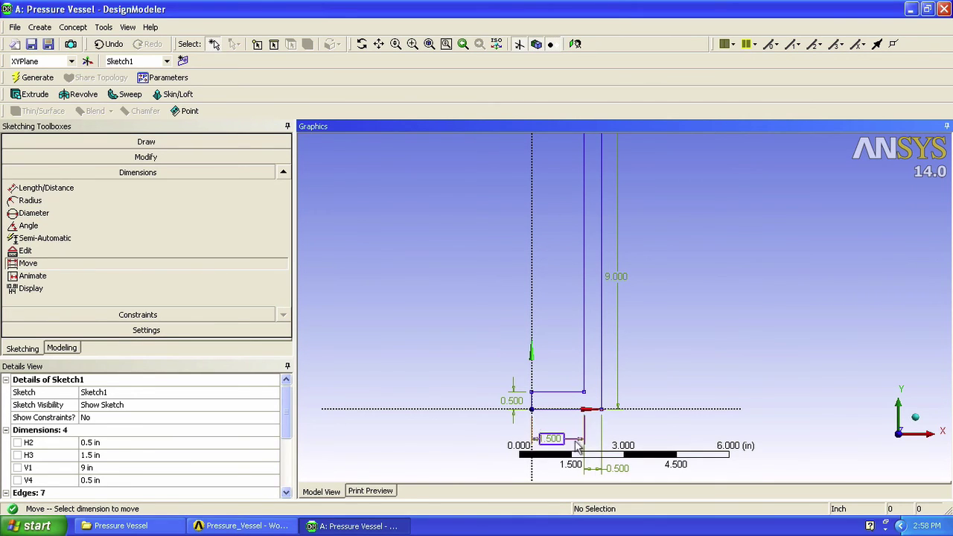
{"action": "left_click", "coordinate": [512, 400]}
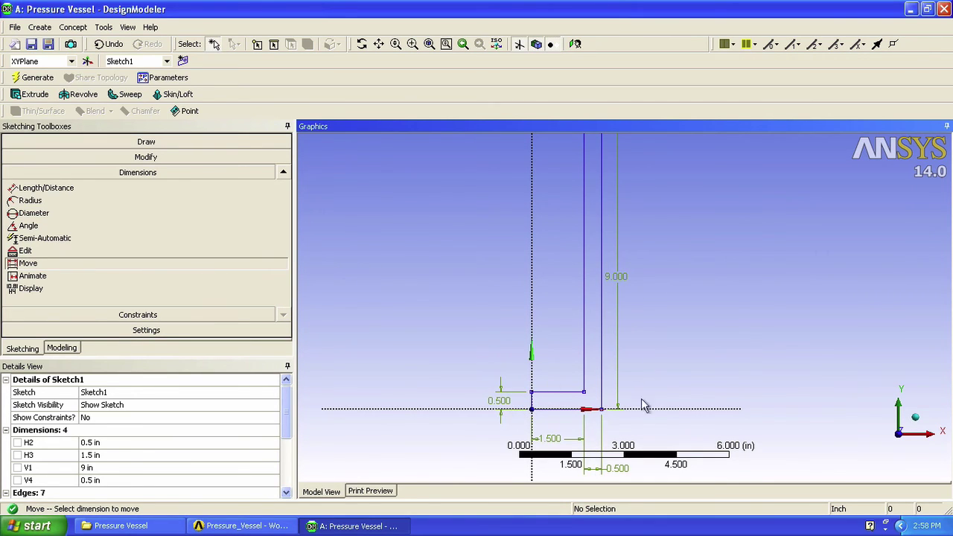
{"action": "left_click", "coordinate": [430, 44]}
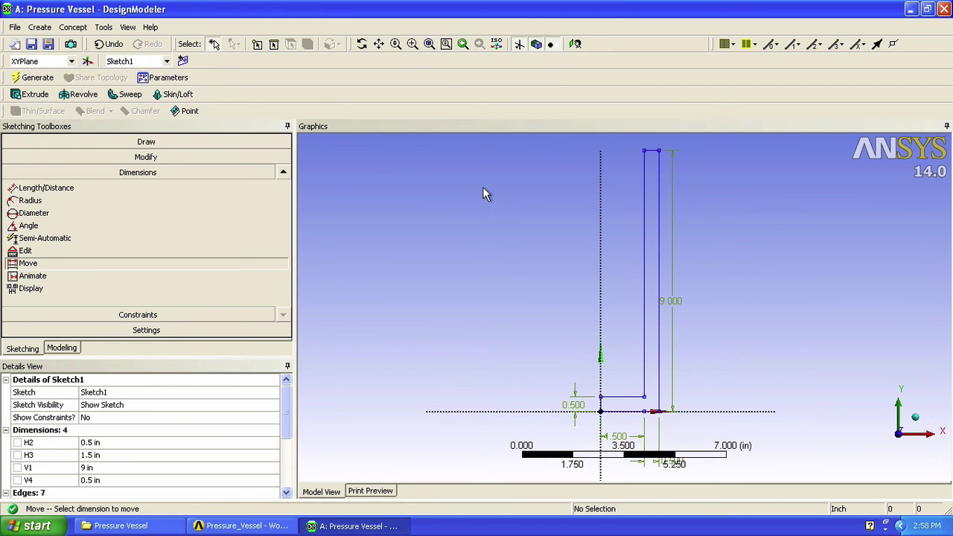
{"action": "left_click", "coordinate": [33, 46]}
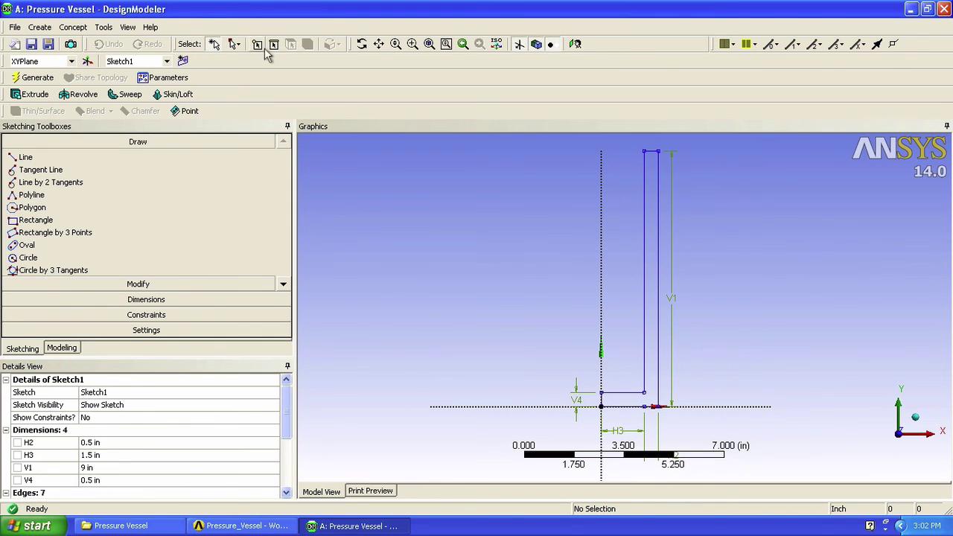
Create and generate SurfaceSk1 from the L-shaped sketch via Concept > Surfaces From Sketches.
{"action": "left_click", "coordinate": [645, 257]}
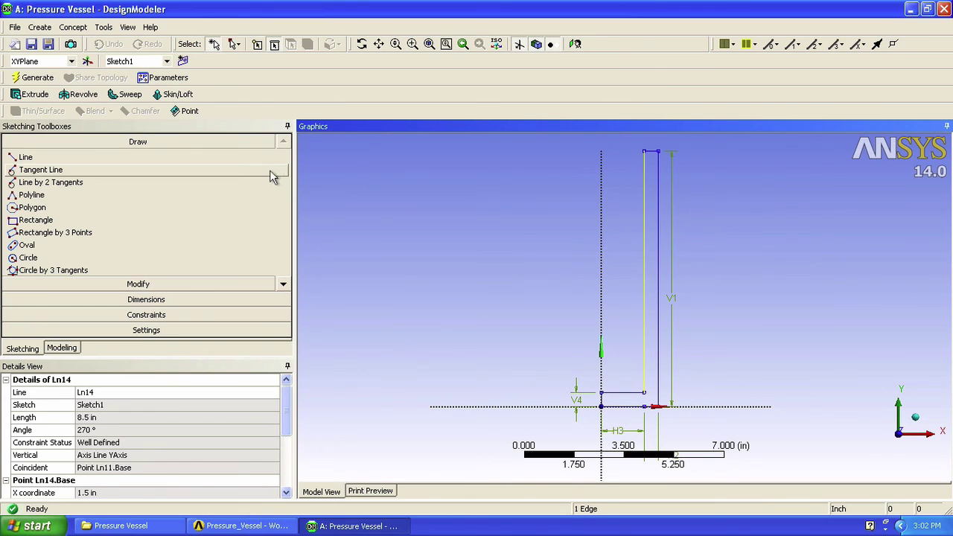
{"action": "left_click", "coordinate": [74, 27]}
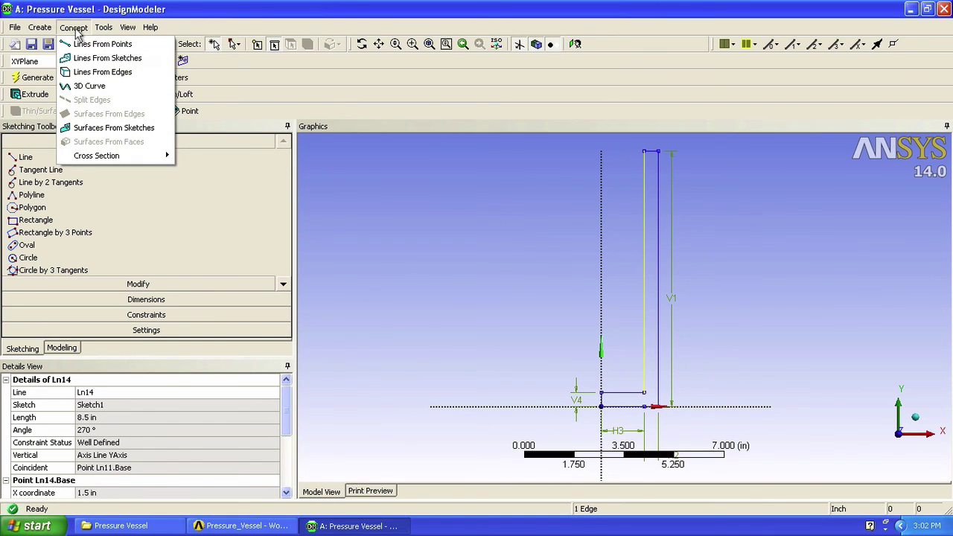
{"action": "left_click", "coordinate": [109, 128]}
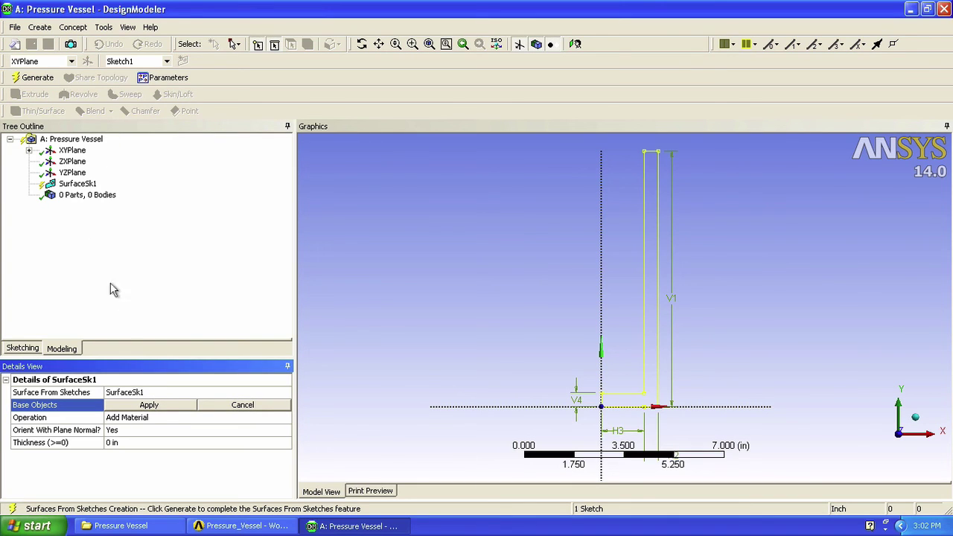
{"action": "left_click", "coordinate": [160, 407]}
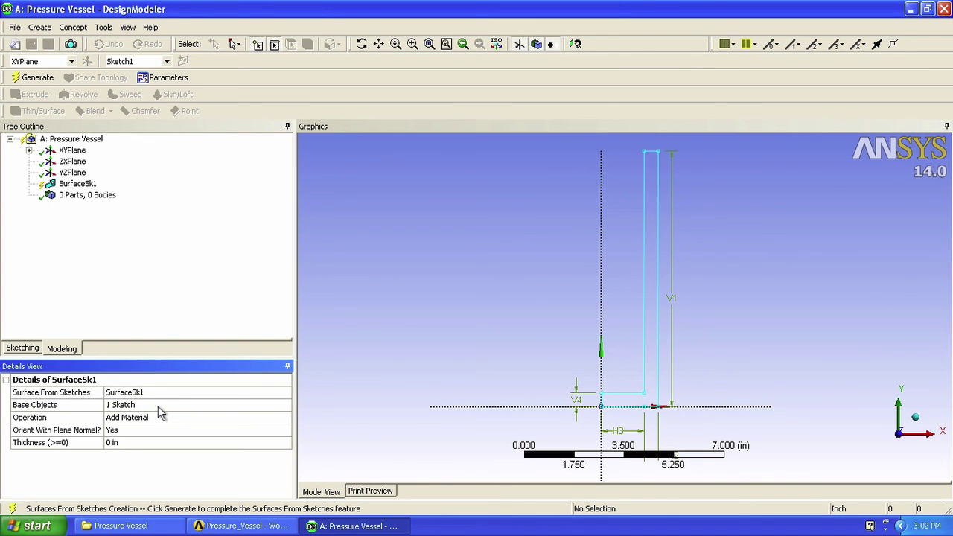
{"action": "left_click", "coordinate": [38, 81]}
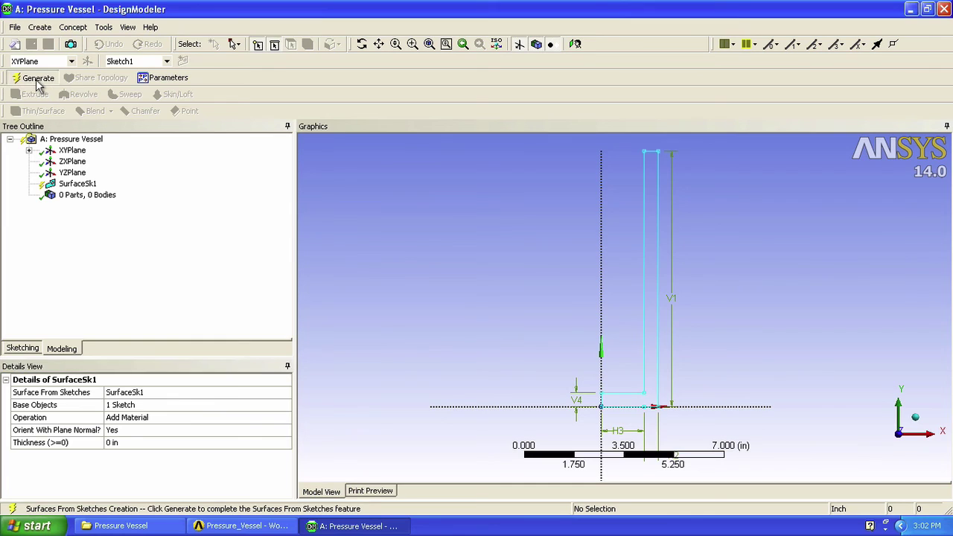